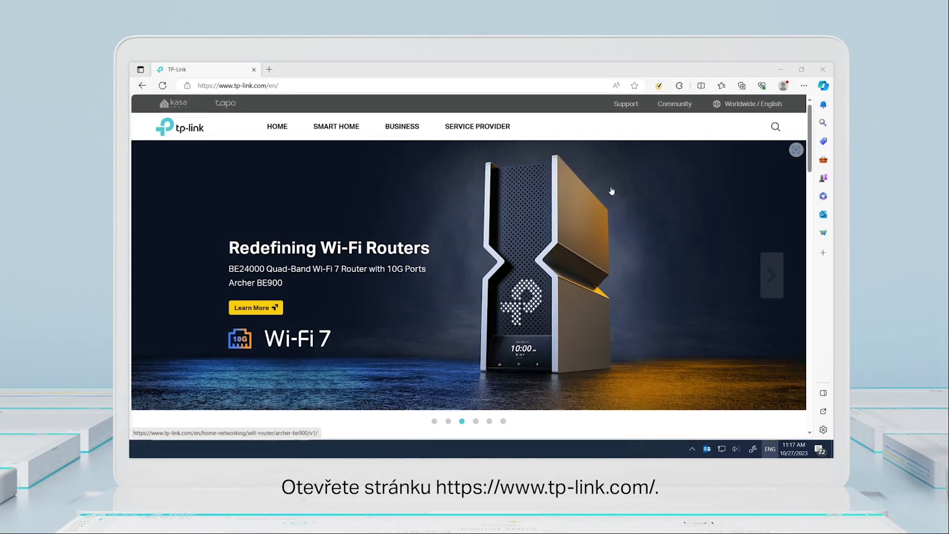
- Search the TP-Link Support Download Center by model number for 'Oma'
mouse_move(628, 105)
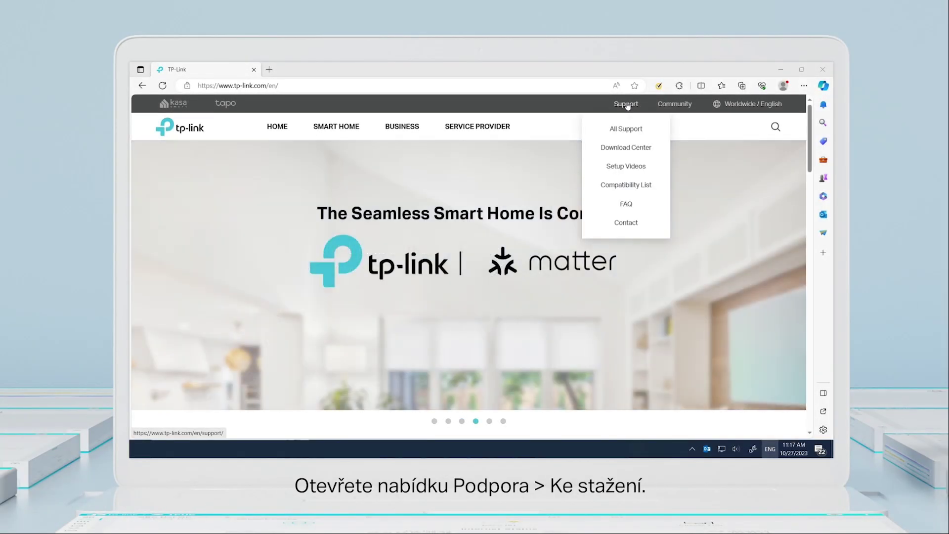
left_click(625, 147)
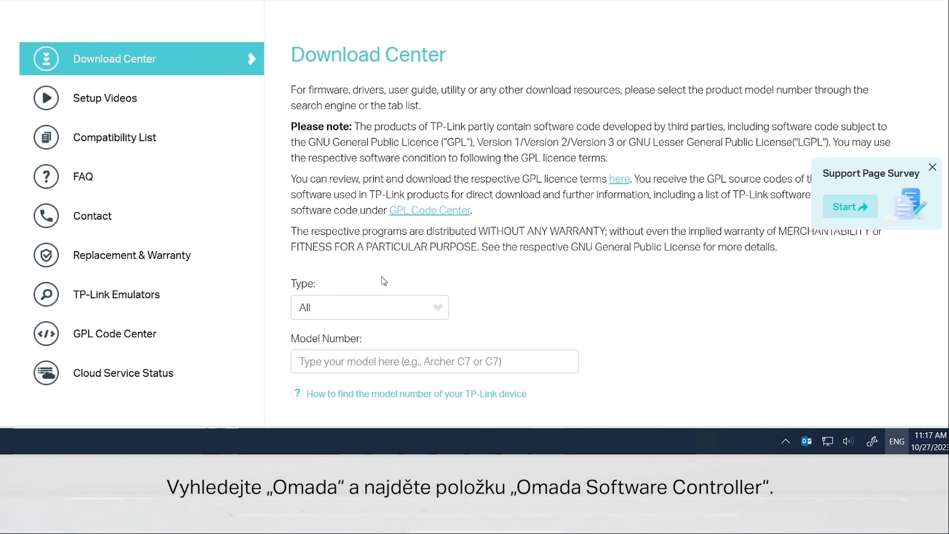
left_click(427, 392)
type("Omada")
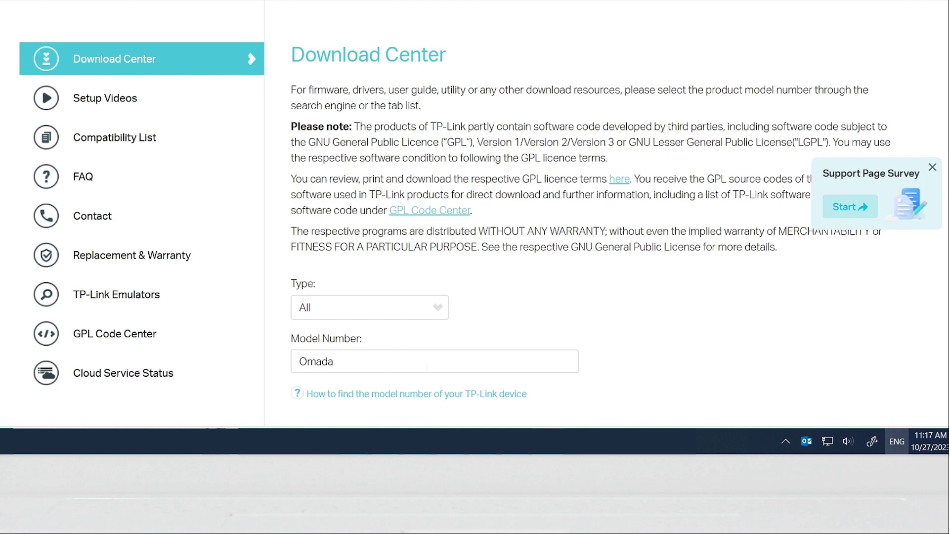
scroll(388, 242, "down", 5)
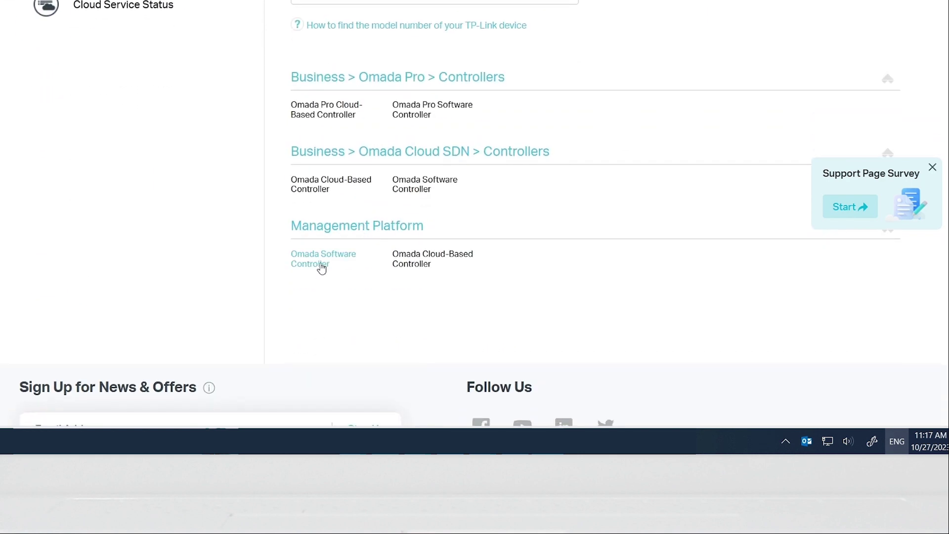
- Download the Omada Software Controller v5.12.7 Windows package
left_click(322, 267)
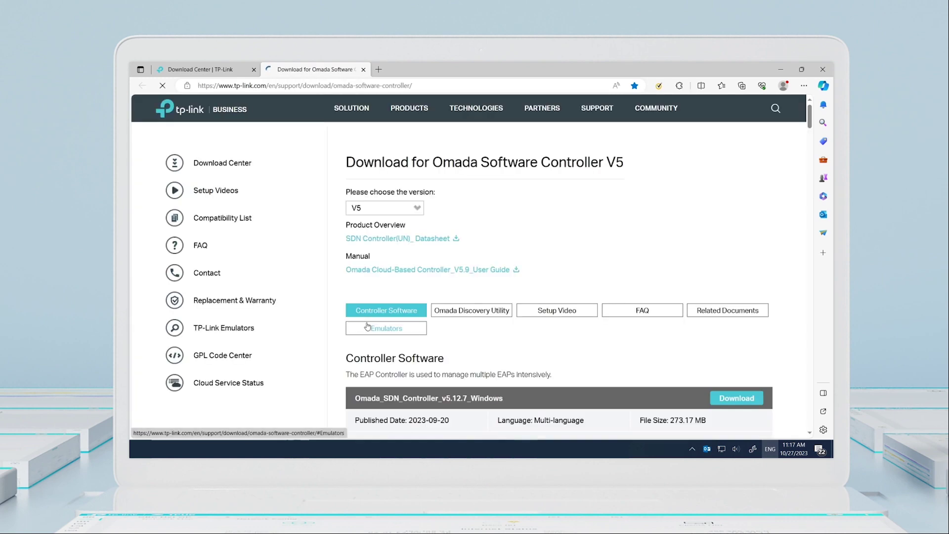
scroll(643, 356, "down", 1)
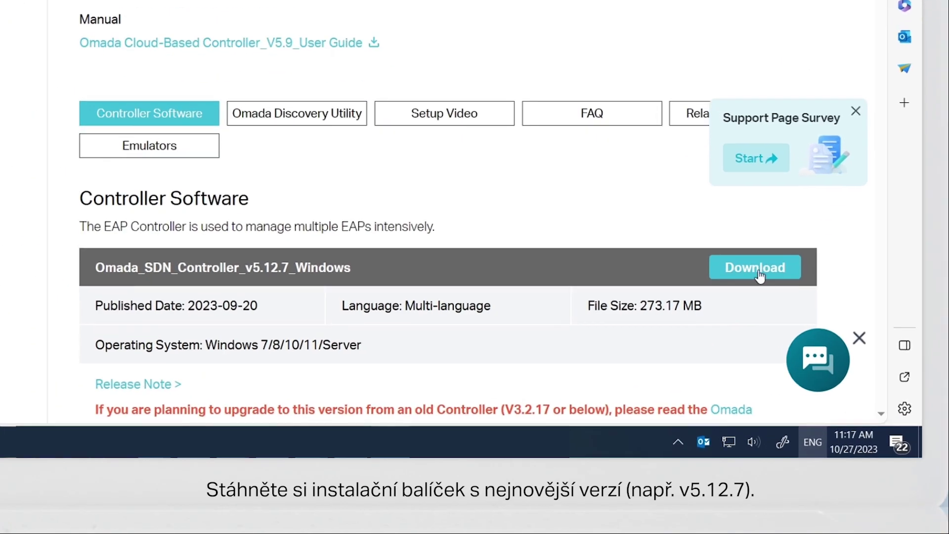
left_click(760, 271)
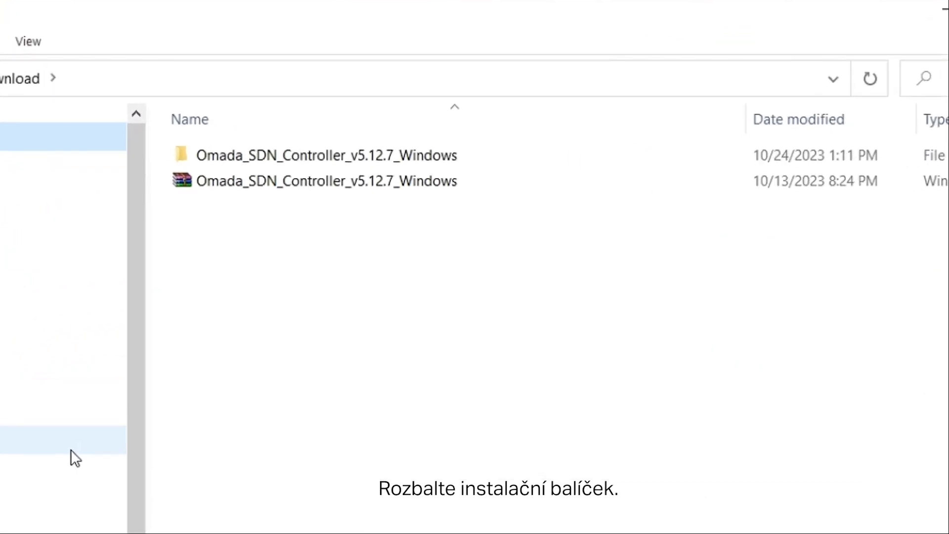
- Run the Omada Controller installer from the extracted Omada_SDN_Controller_v5.12.7_Windows folder
double_click(306, 147)
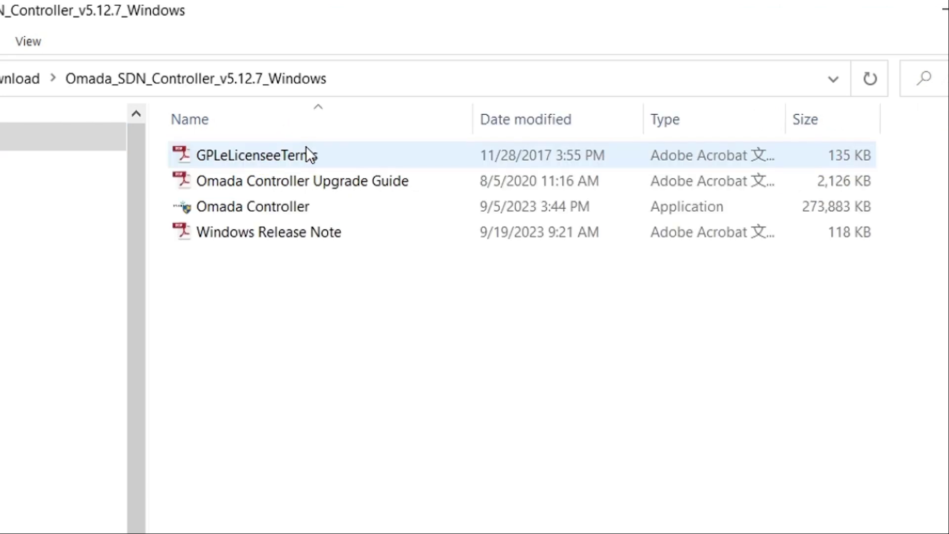
double_click(297, 207)
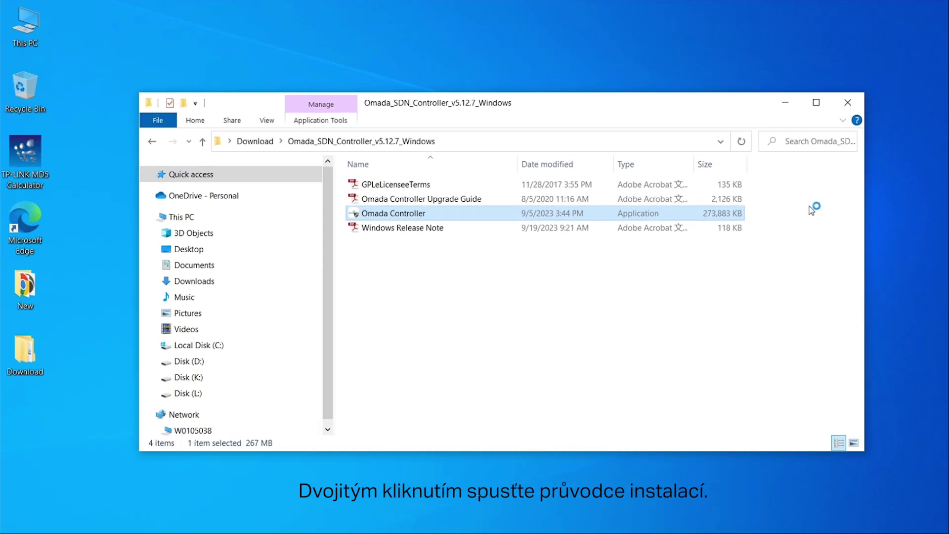
left_click(785, 103)
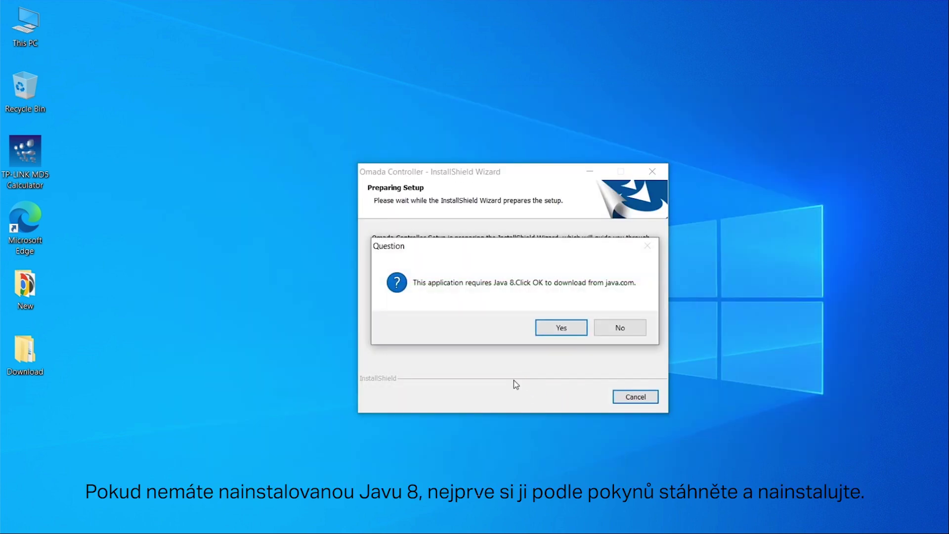
- Download the jre-8u391 installer from java.com and install Java 8 Update 391
left_click(565, 328)
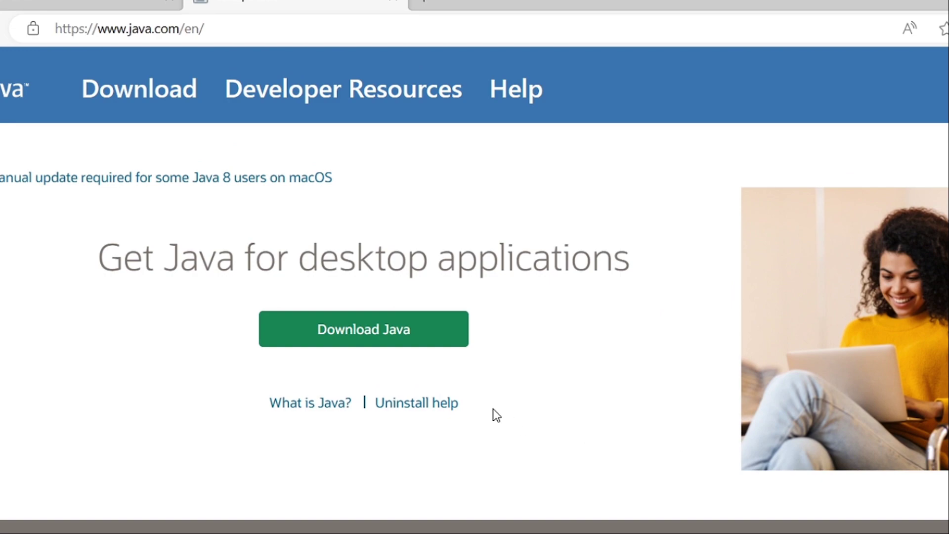
left_click(415, 340)
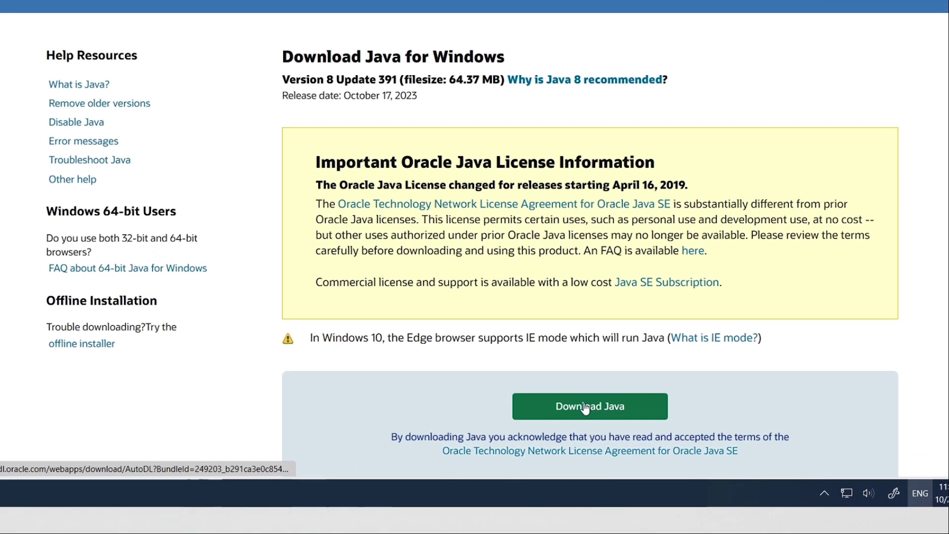
left_click(585, 409)
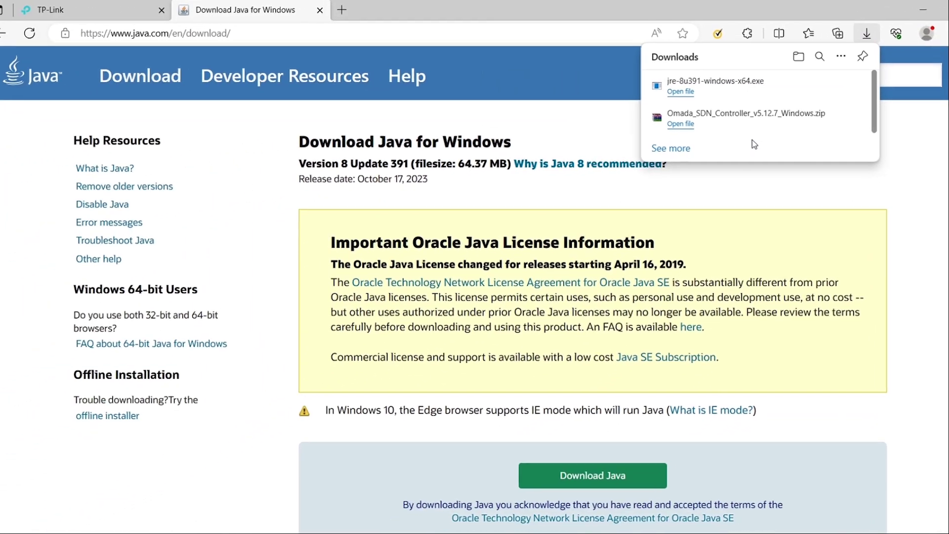
left_click(687, 94)
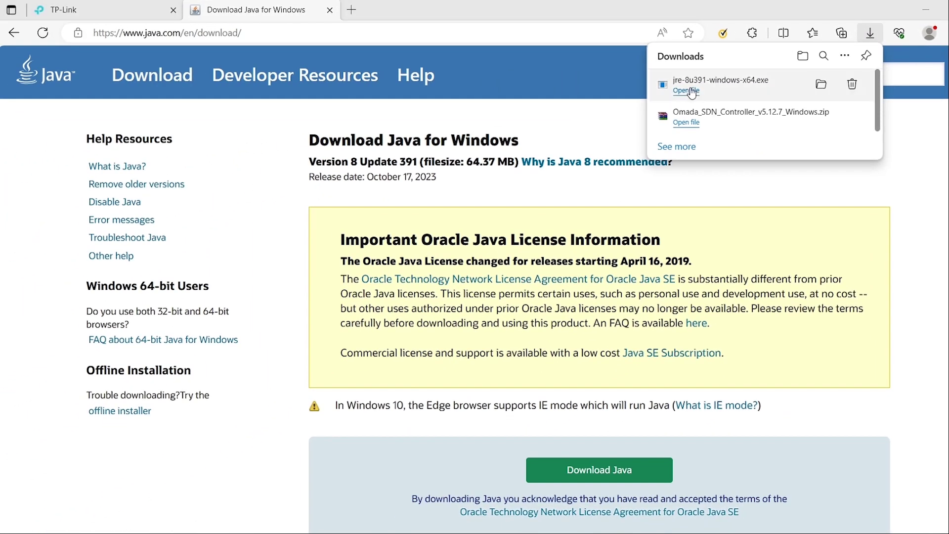
left_click(927, 12)
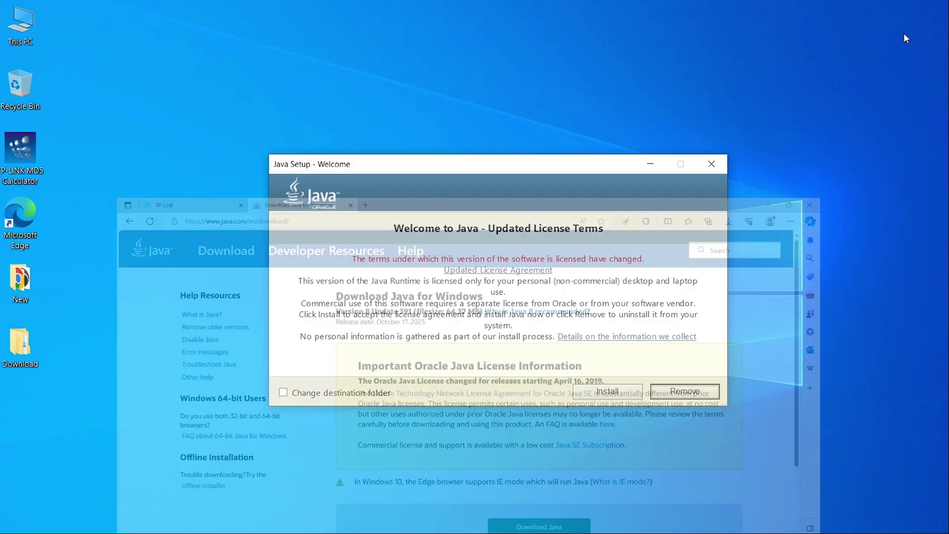
left_click(619, 394)
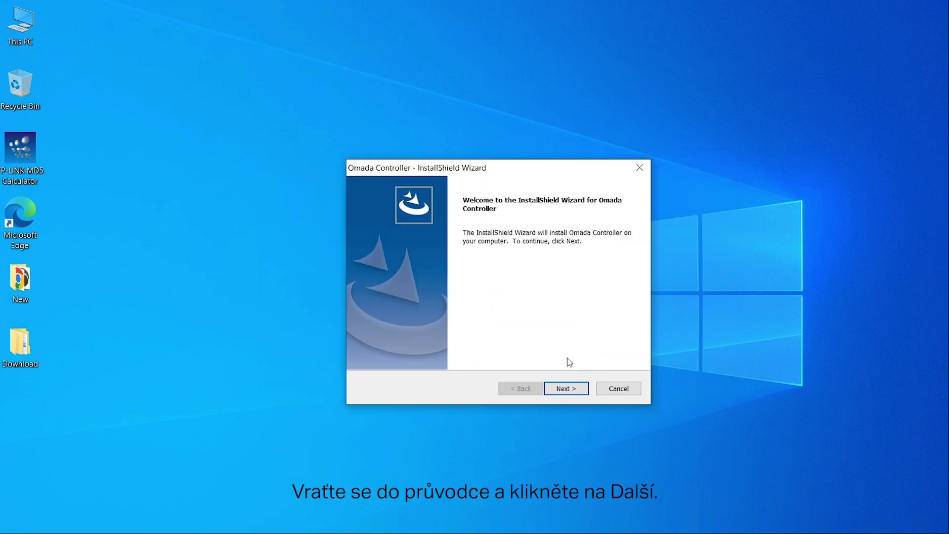
- Install Omada Controller into the default folder and finish, letting the controller start
left_click(566, 389)
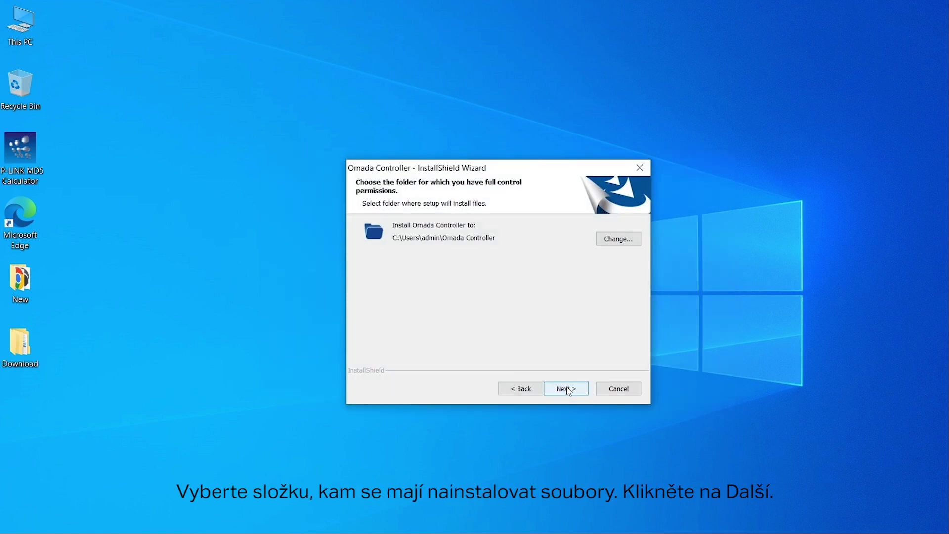
left_click(567, 388)
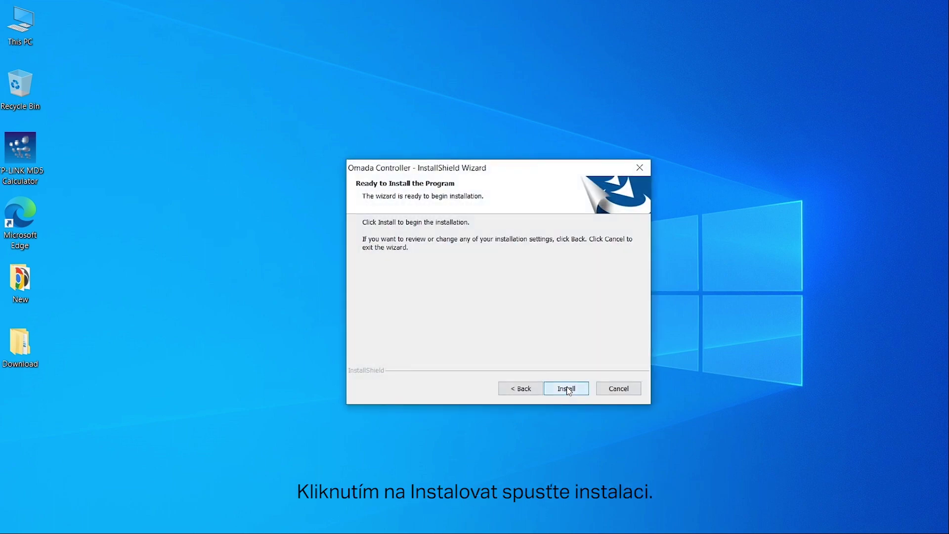
left_click(567, 389)
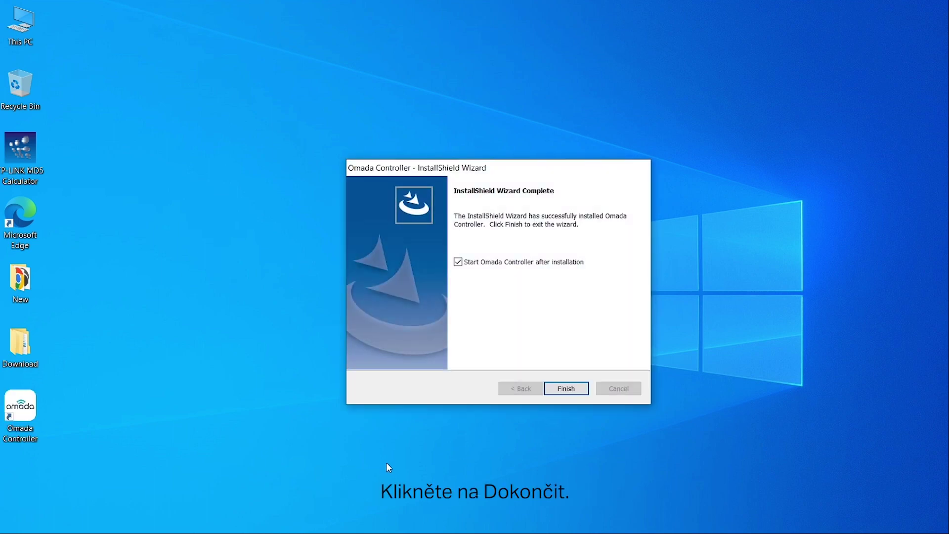
left_click(567, 388)
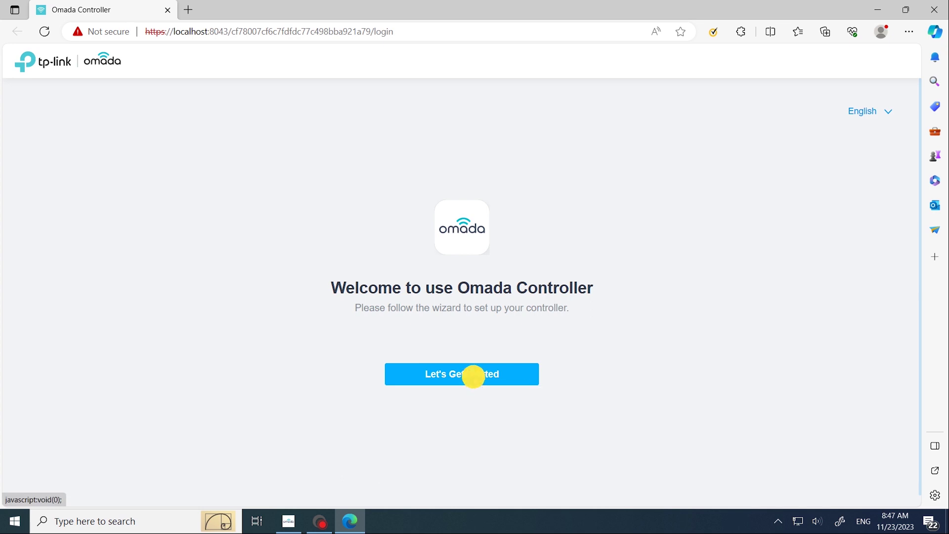
- Enter administrator name 'admin', the administrator's e-mail address, and an account password
left_click(259, 215)
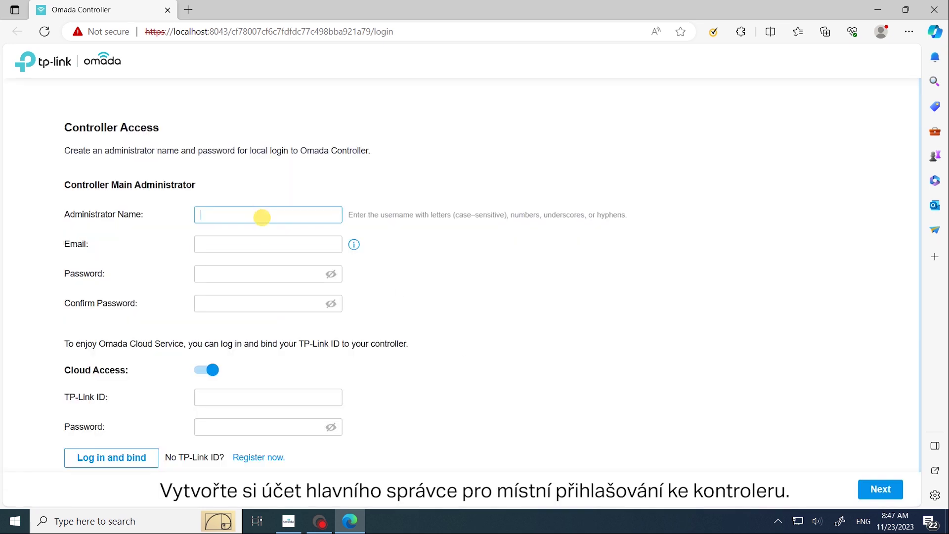
type("admin")
key("Tab")
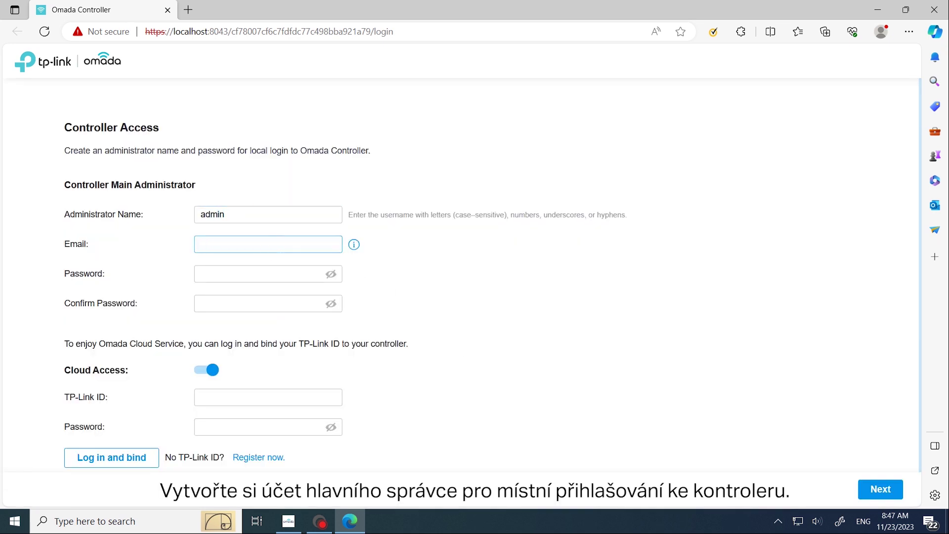
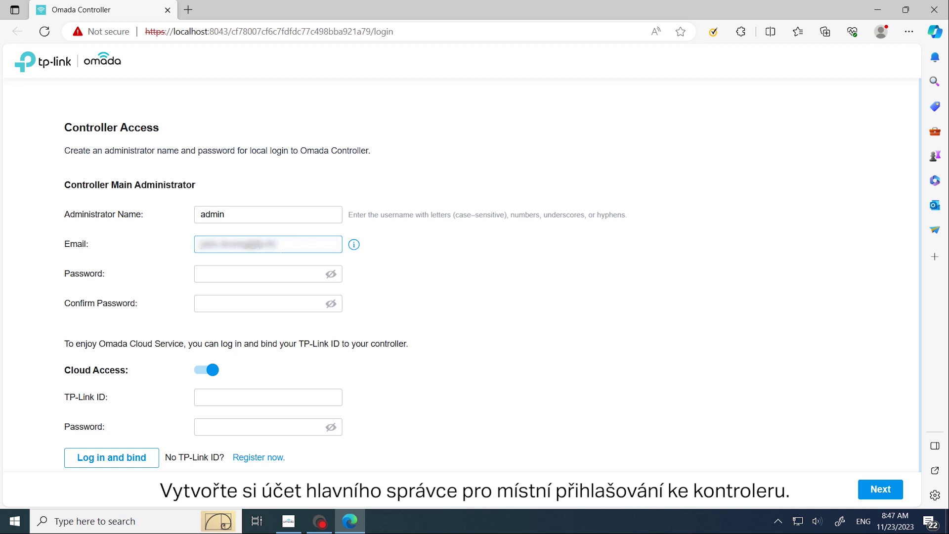
key("Tab")
type("Admin123")
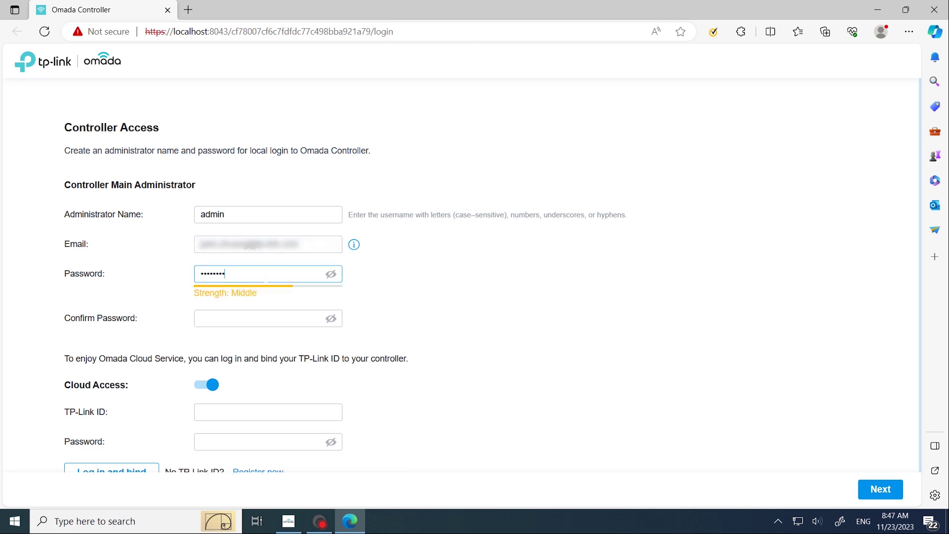
key("Tab")
- Confirm the admin password and bind a TP-Link ID with its account password
type("Admin123")
scroll(396, 337, "down", 3)
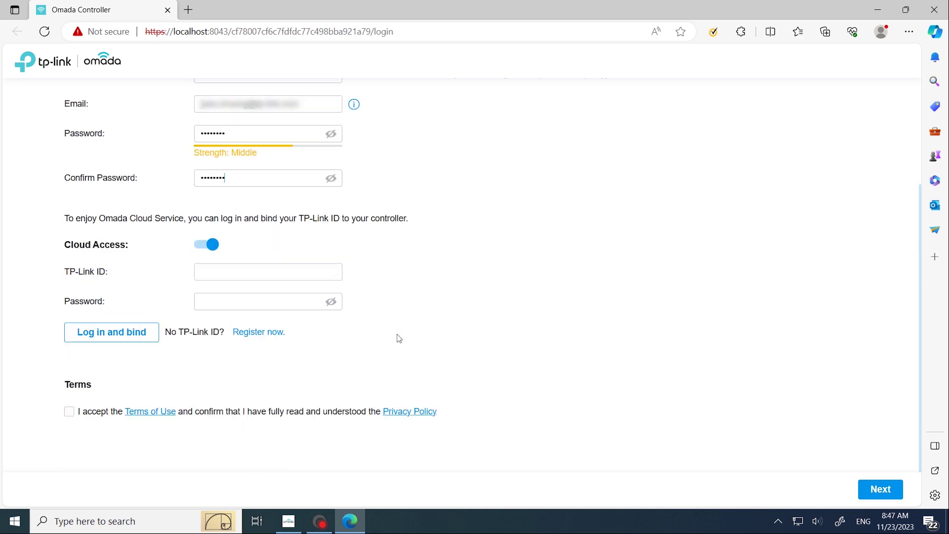
left_click(201, 271)
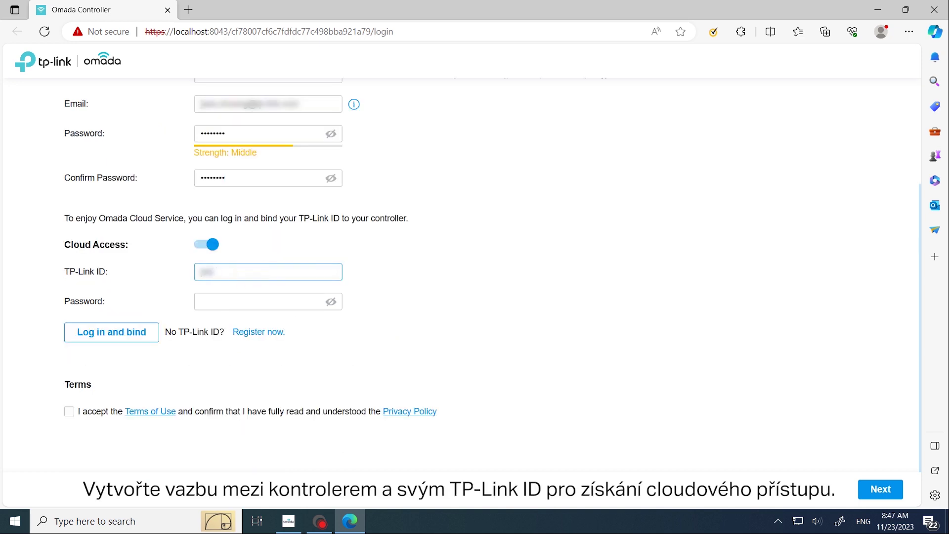
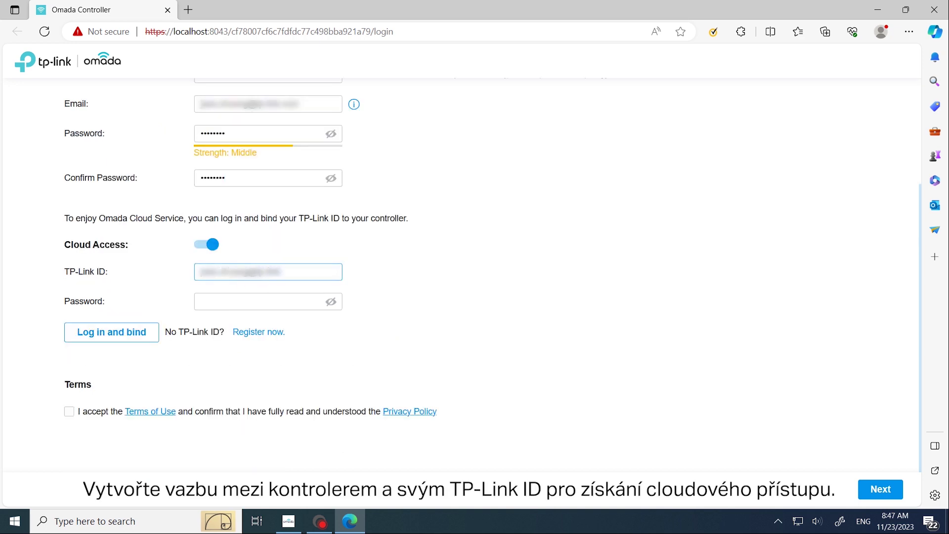
key("Tab")
type("********")
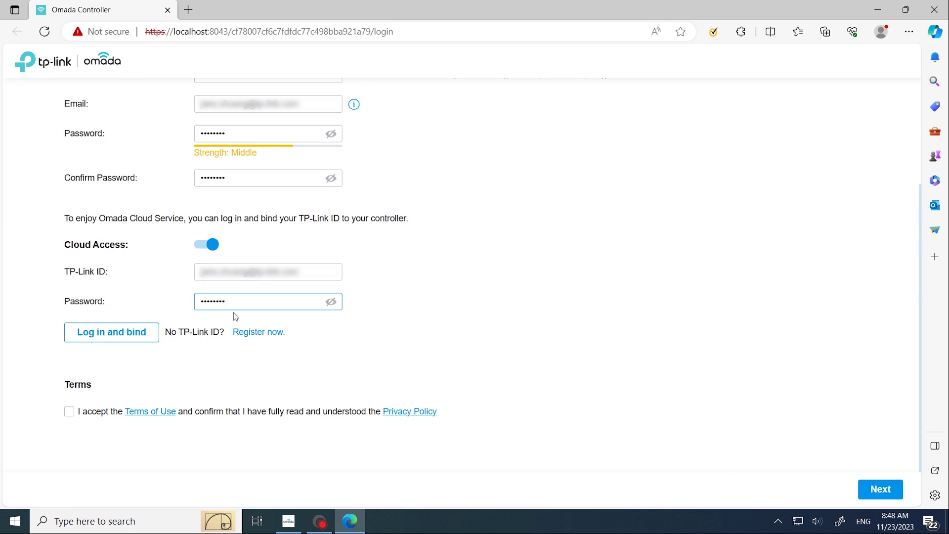
left_click(124, 338)
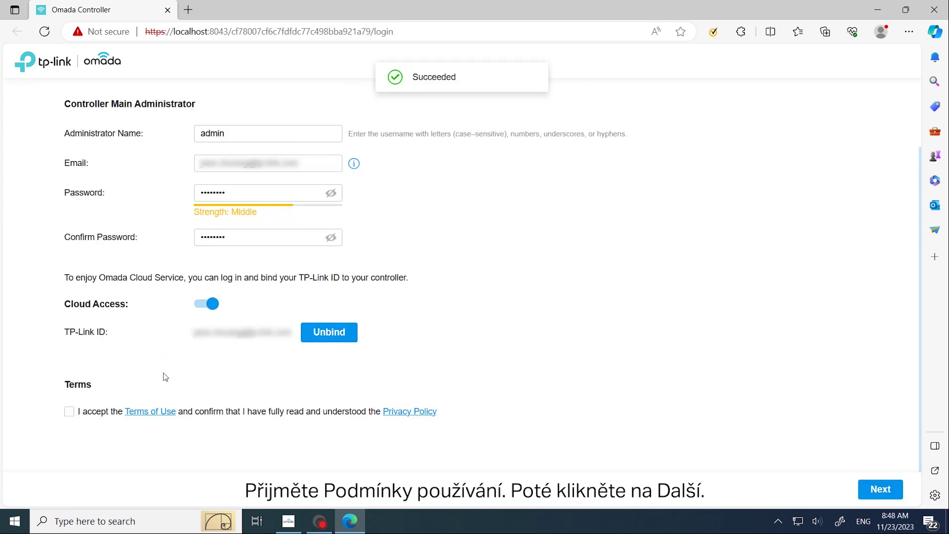
- Accept the terms of use, continue, and choose to configure a new setup
left_click(69, 411)
left_click(878, 489)
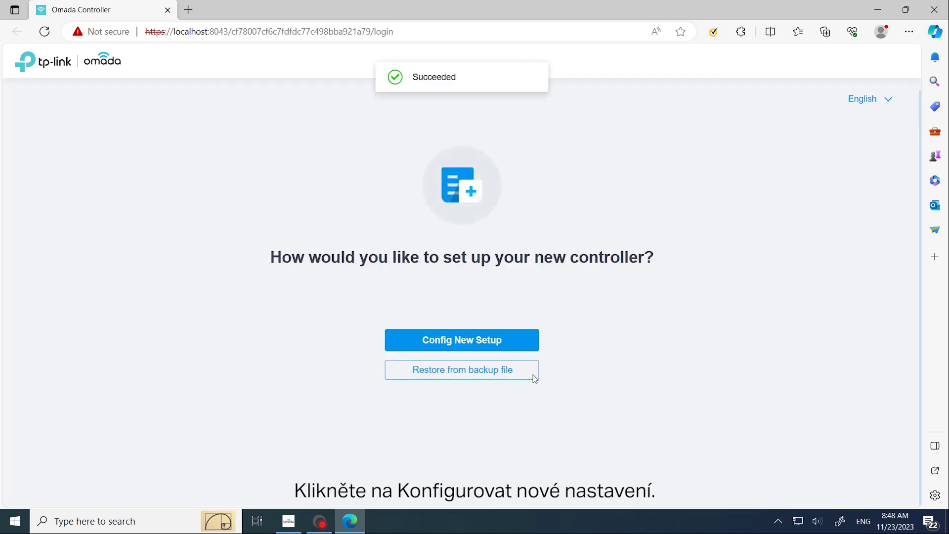
left_click(453, 346)
- Rename the controller to 'SC' and continue to Create Site
left_click_drag(363, 187, 248, 187)
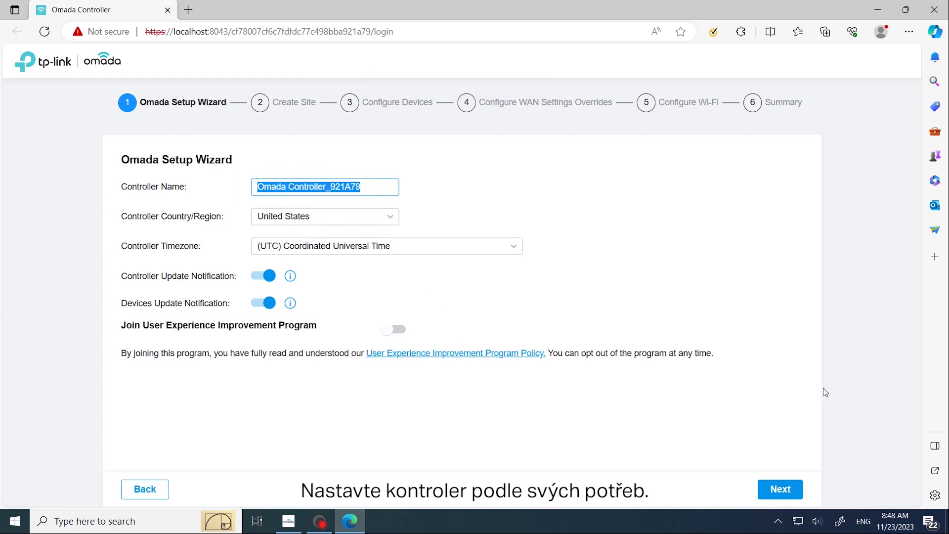
type("SC")
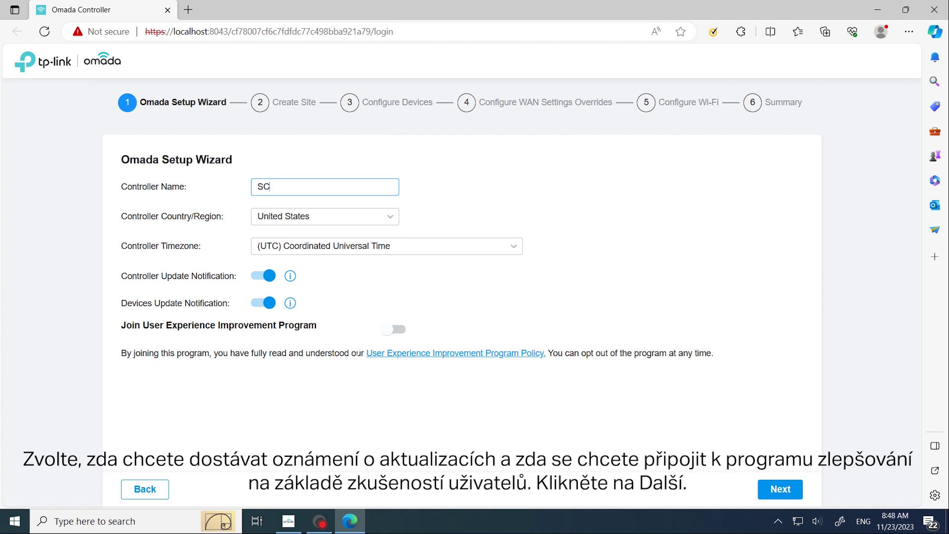
left_click(782, 490)
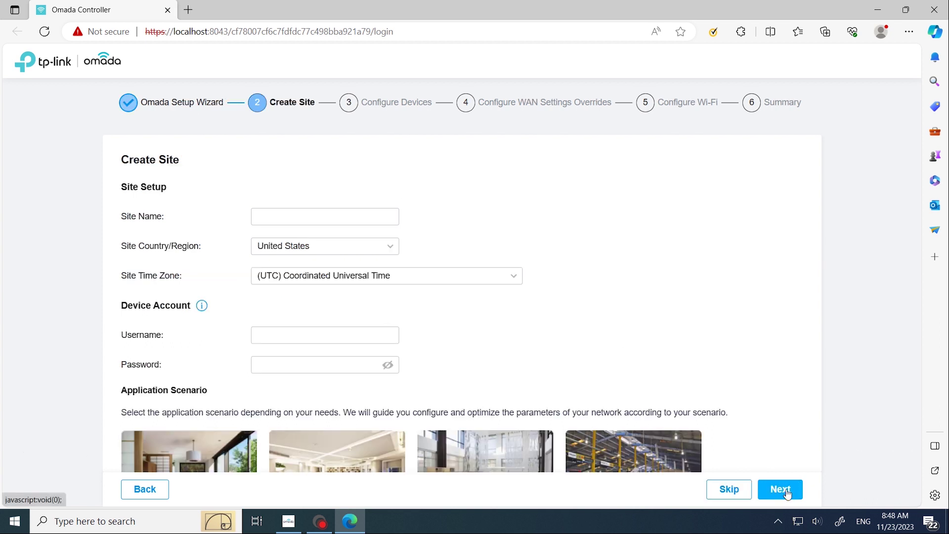
- Create site 'TP' with device account 'admin' and a password, using the Office scenario
left_click(303, 216)
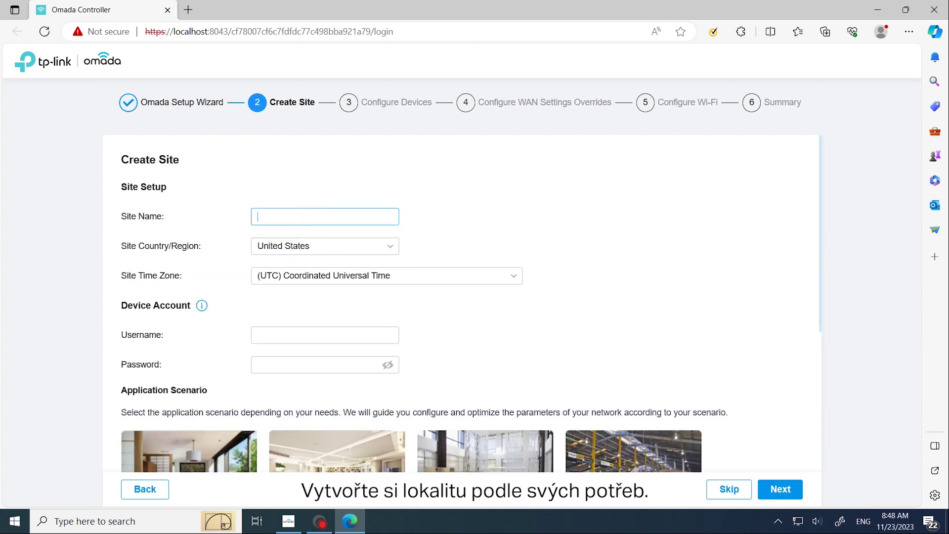
type("TP")
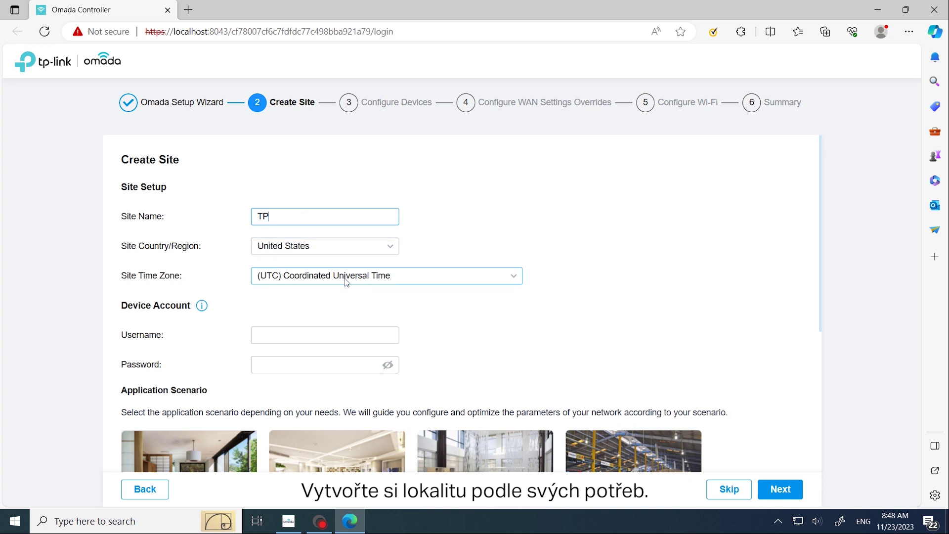
left_click(319, 335)
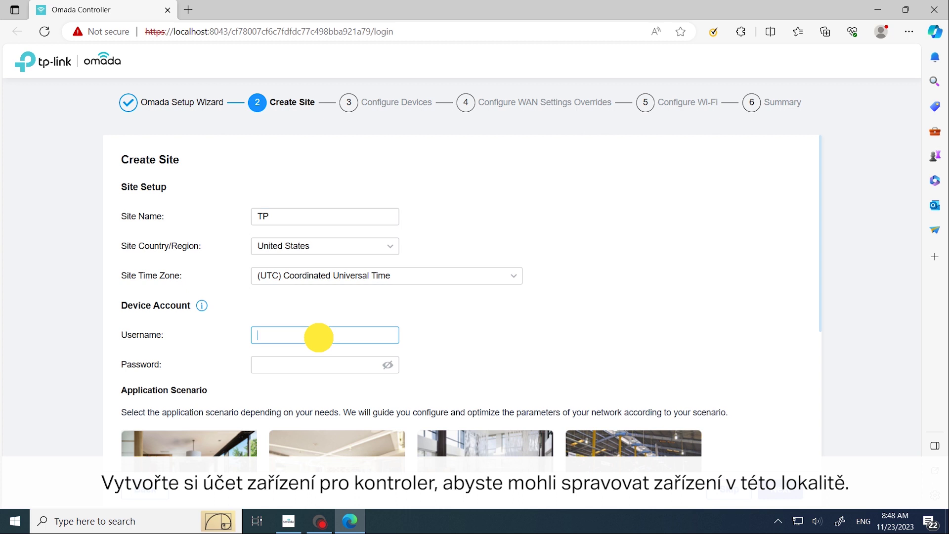
type("admin")
key("Tab")
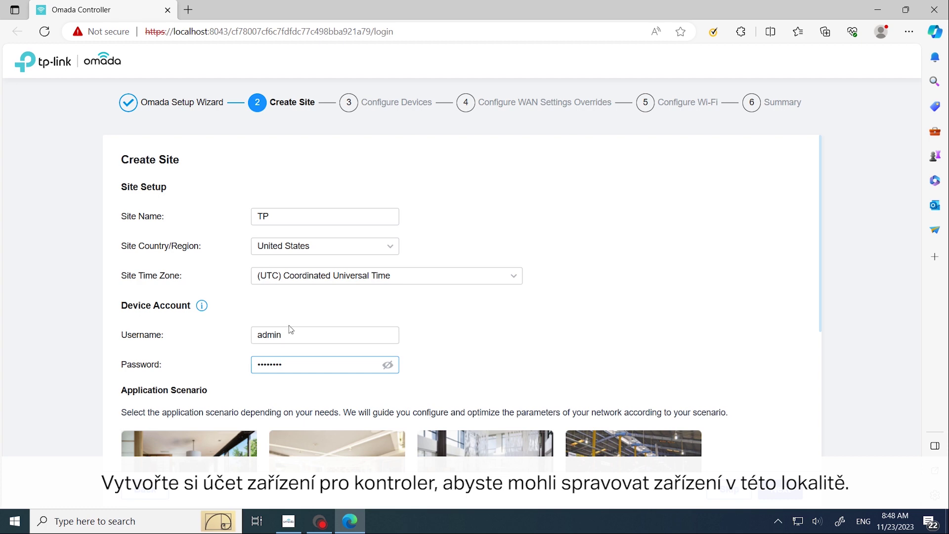
scroll(454, 315, "down", 5)
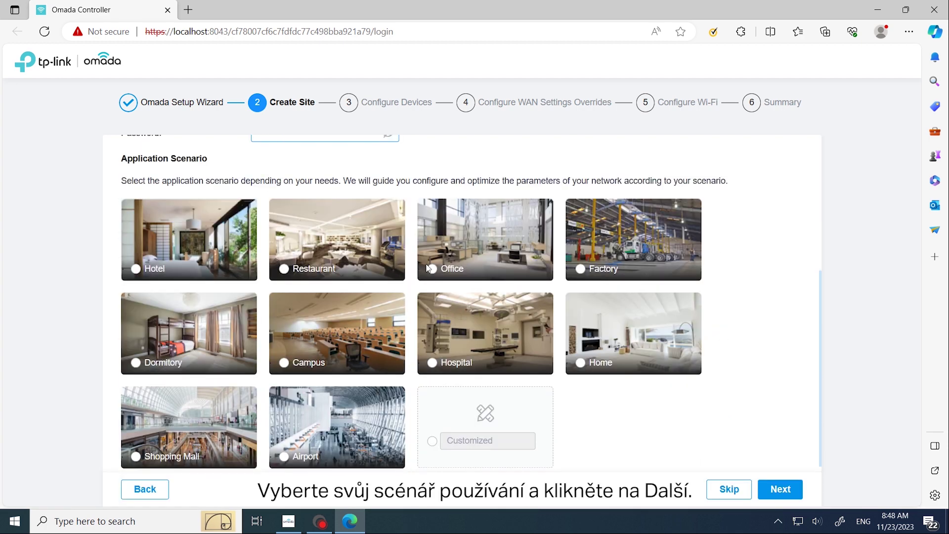
left_click(432, 270)
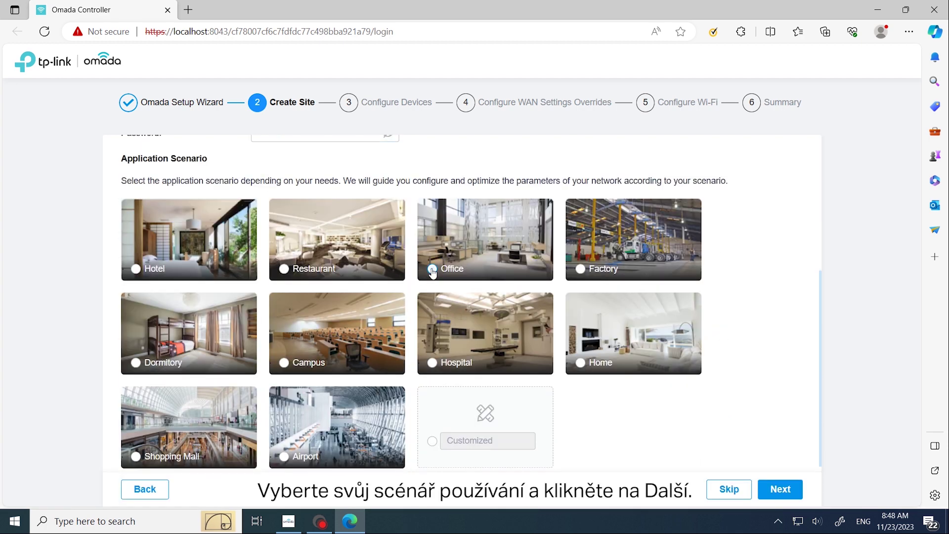
left_click(782, 490)
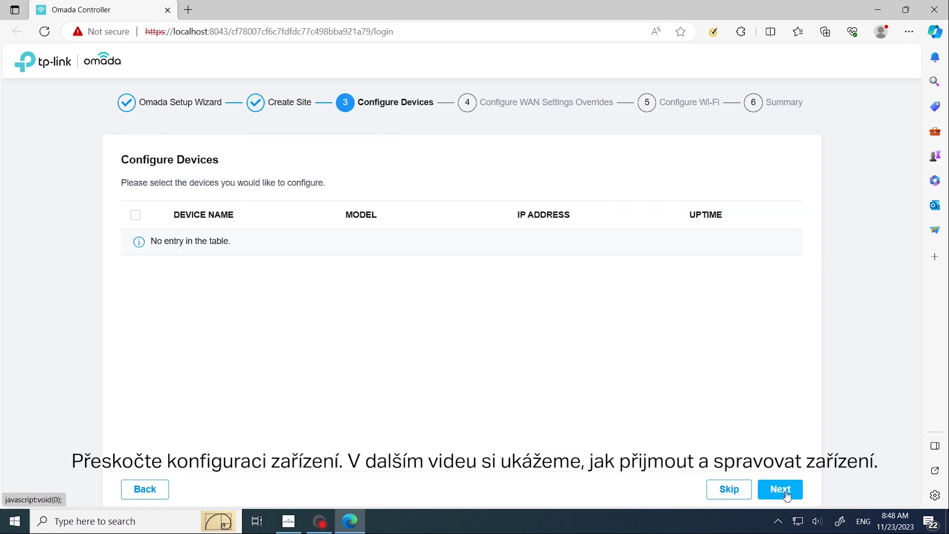
- Skip Configure Devices and WAN Settings Overrides, reaching the Wi-Fi network name field
left_click(728, 490)
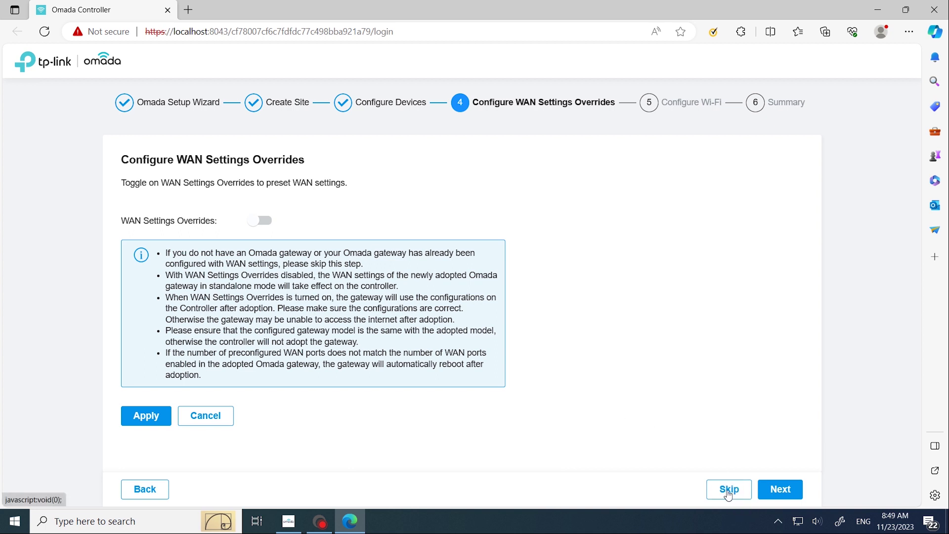
left_click(729, 489)
left_click(291, 208)
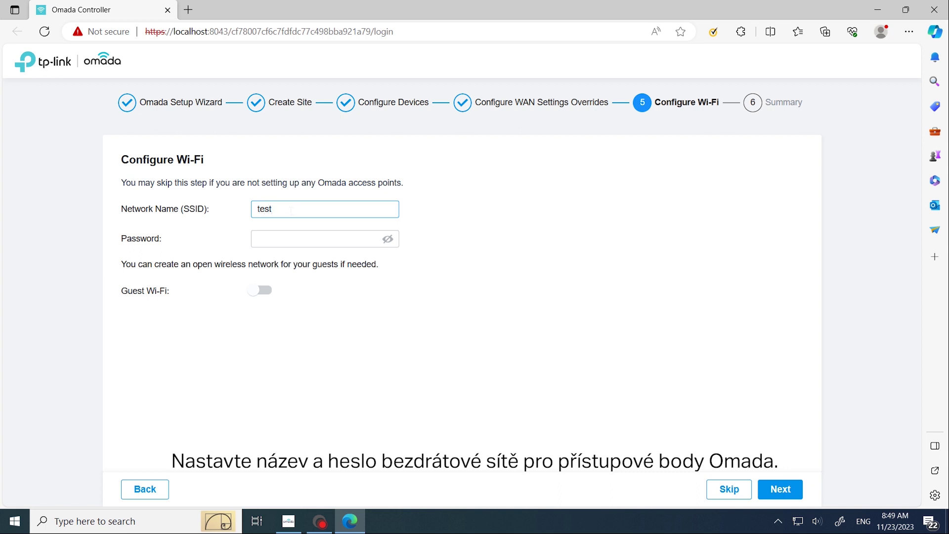
- Enter the Wi-Fi password, finish the wizard after the Summary, and enter the admin login password
left_click(282, 238)
type("t")
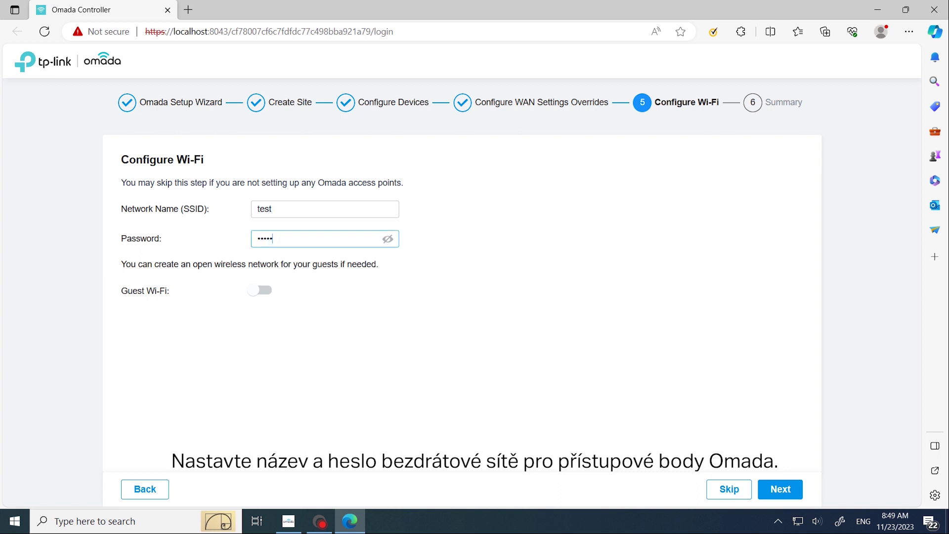
type("esttest")
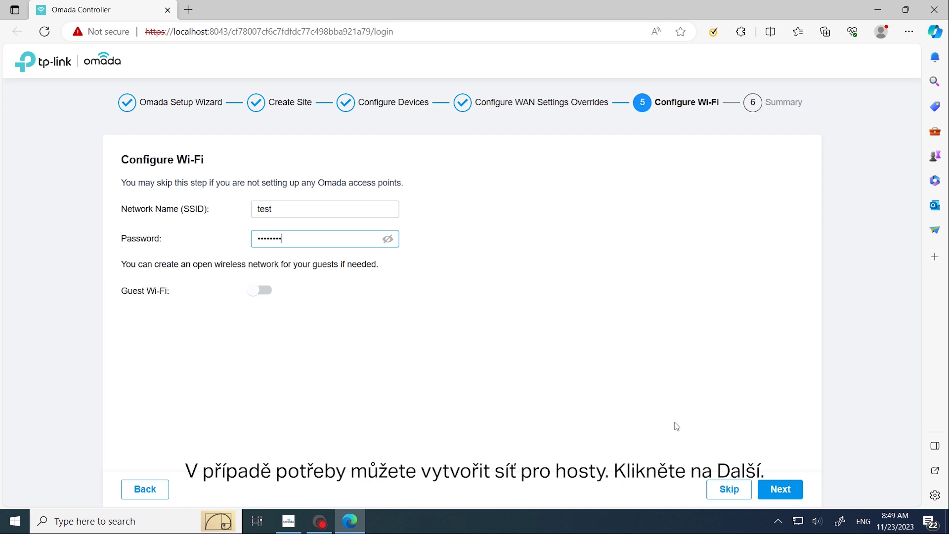
left_click(778, 488)
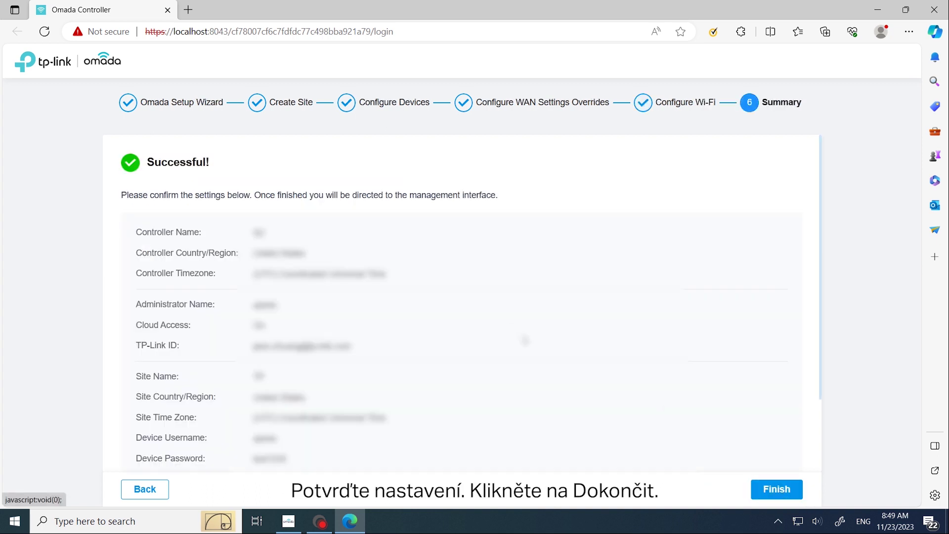
scroll(403, 274, "down", 2)
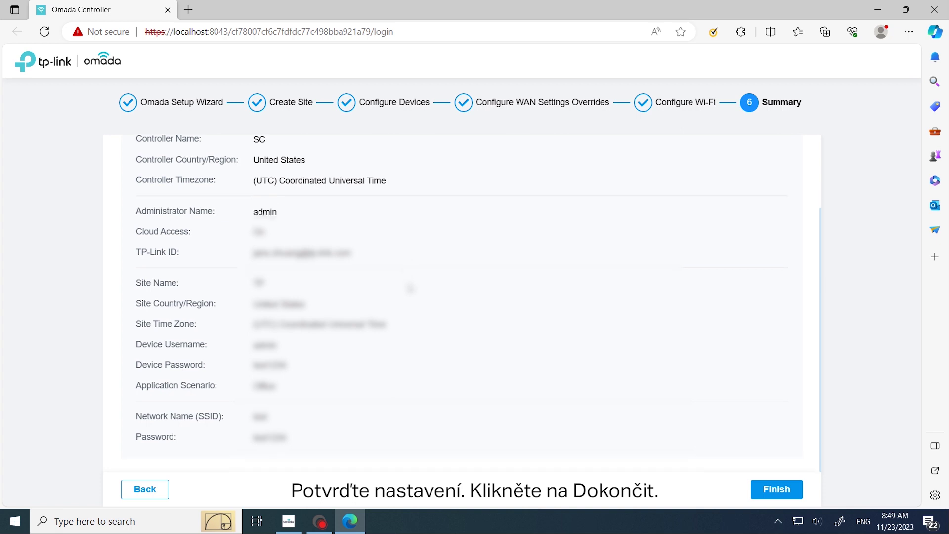
left_click(772, 490)
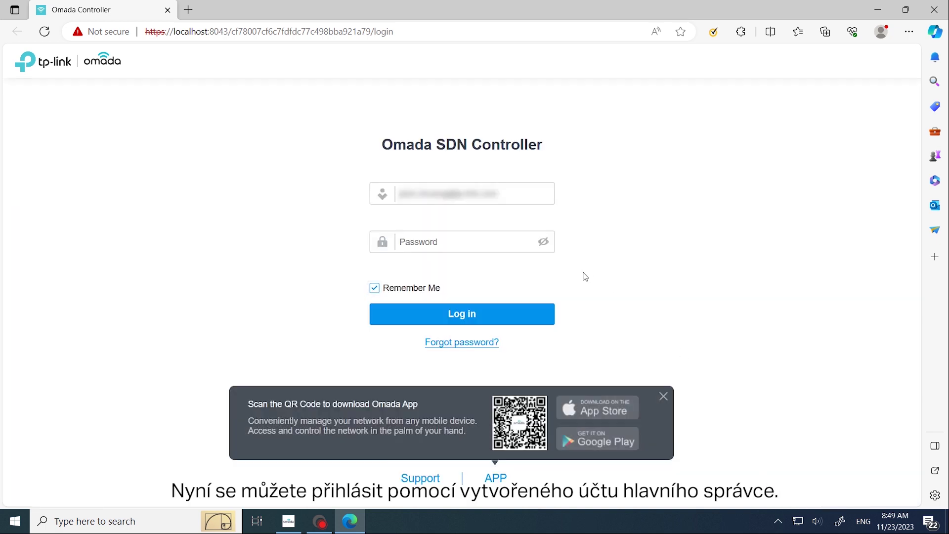
left_click(435, 242)
type("***")
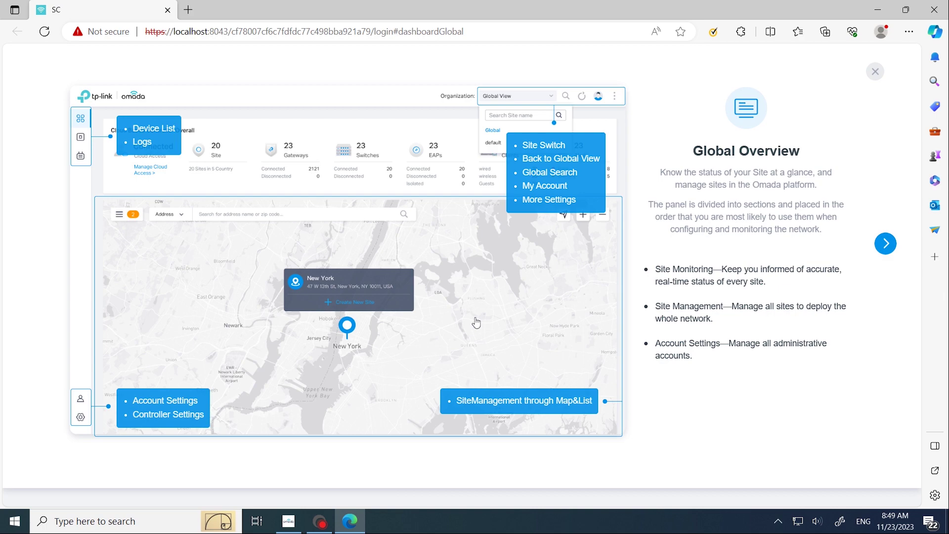
- Advance the tutorial through Site Overview, MSP Overview and AI WLAN Optimization to Network Monitoring
left_click(888, 244)
left_click(888, 245)
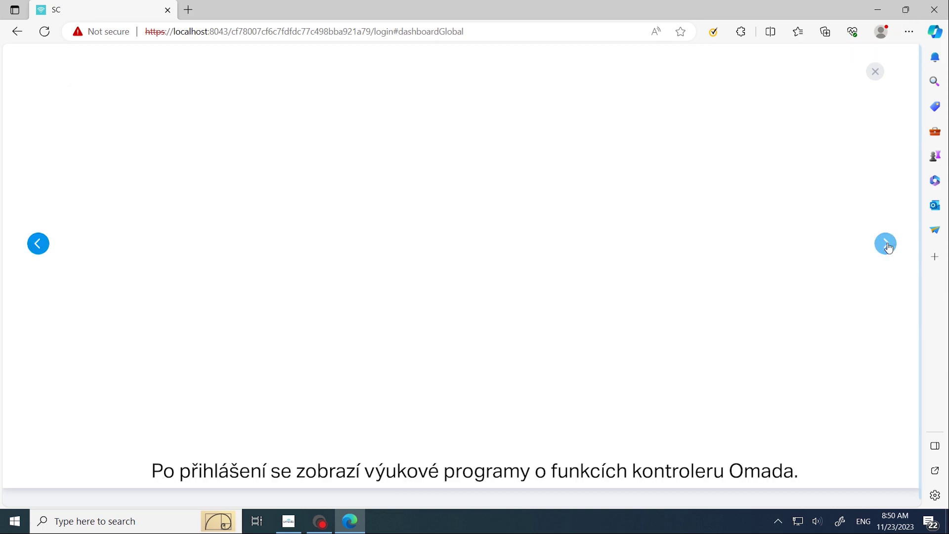
left_click(889, 247)
left_click(890, 245)
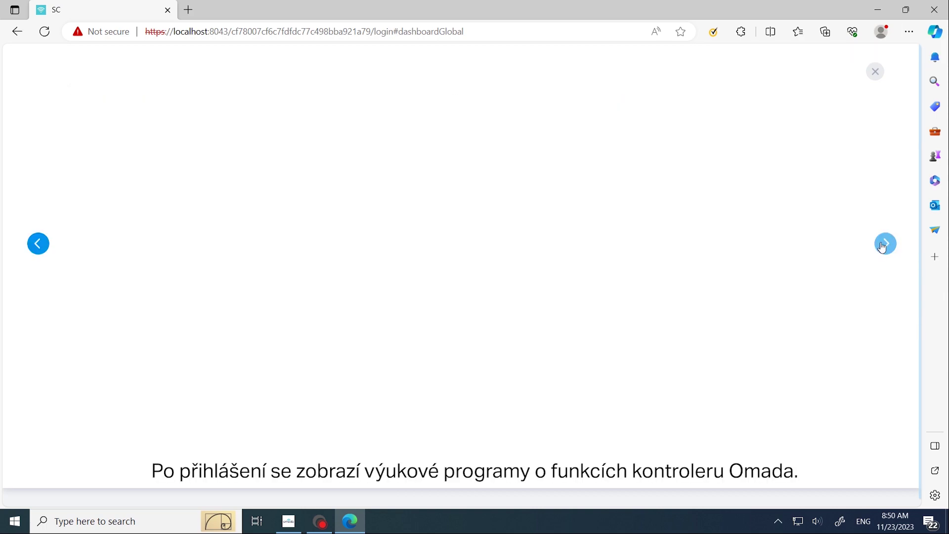